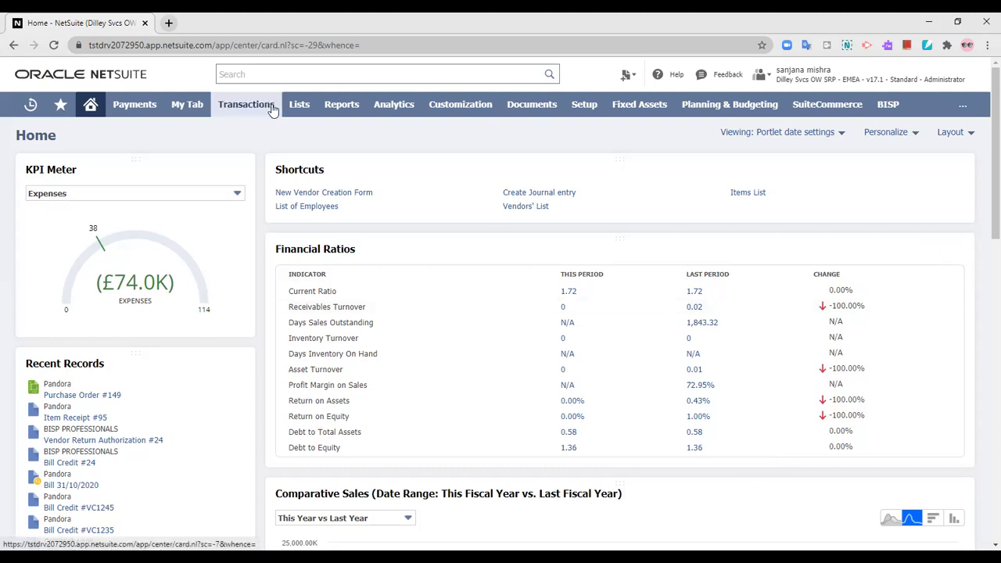
Start a new vendor return authorization and choose ACOM Business Solutions as the vendor
{"action": "mouse_move", "coordinate": [272, 110]}
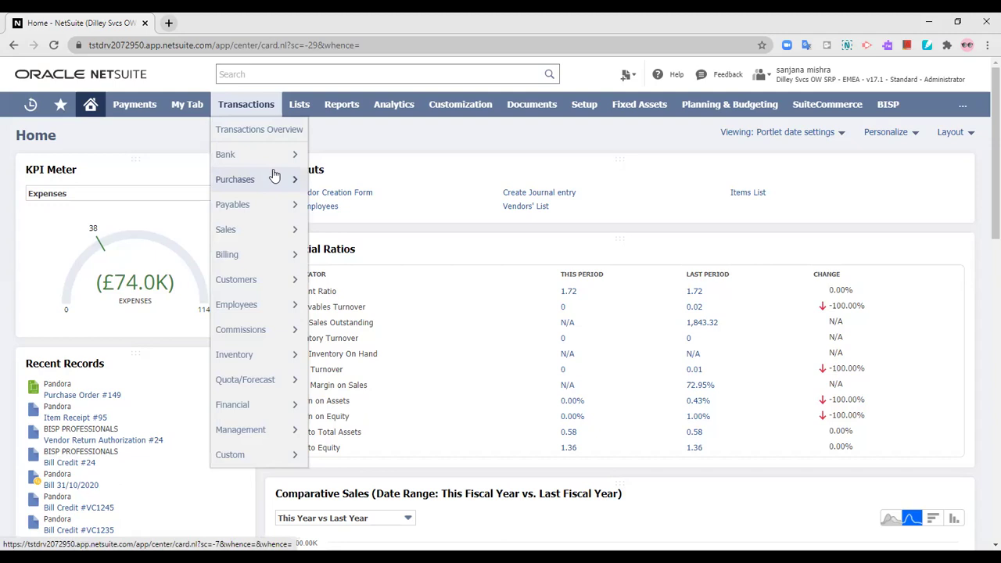
{"action": "mouse_move", "coordinate": [274, 179]}
{"action": "left_click", "coordinate": [379, 435]}
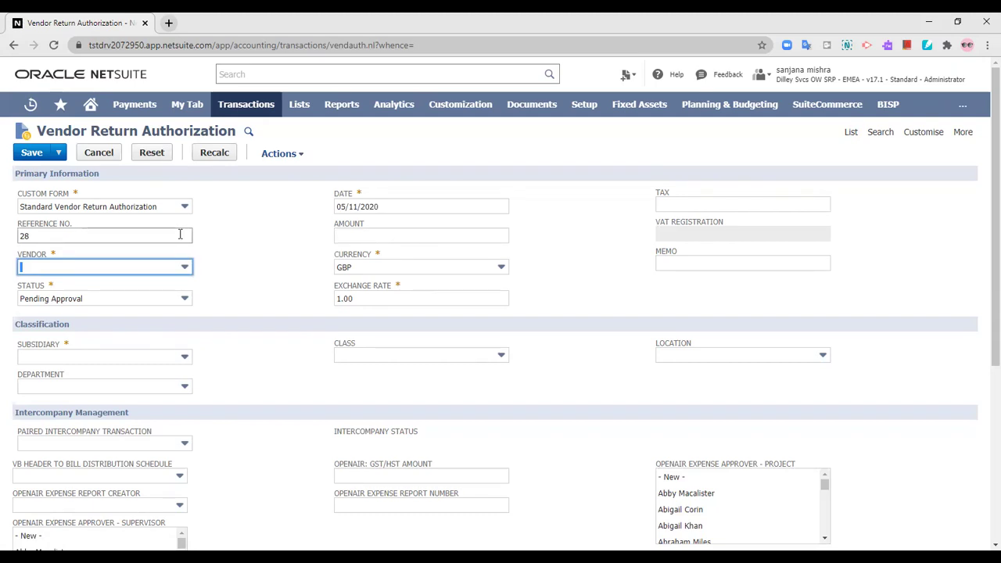
{"action": "left_click", "coordinate": [169, 267]}
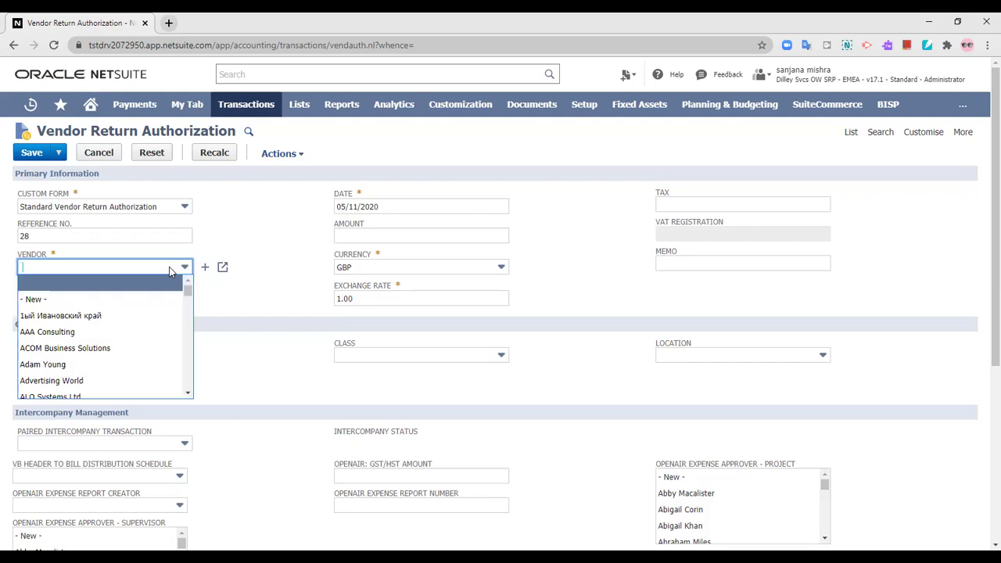
{"action": "left_click", "coordinate": [150, 348]}
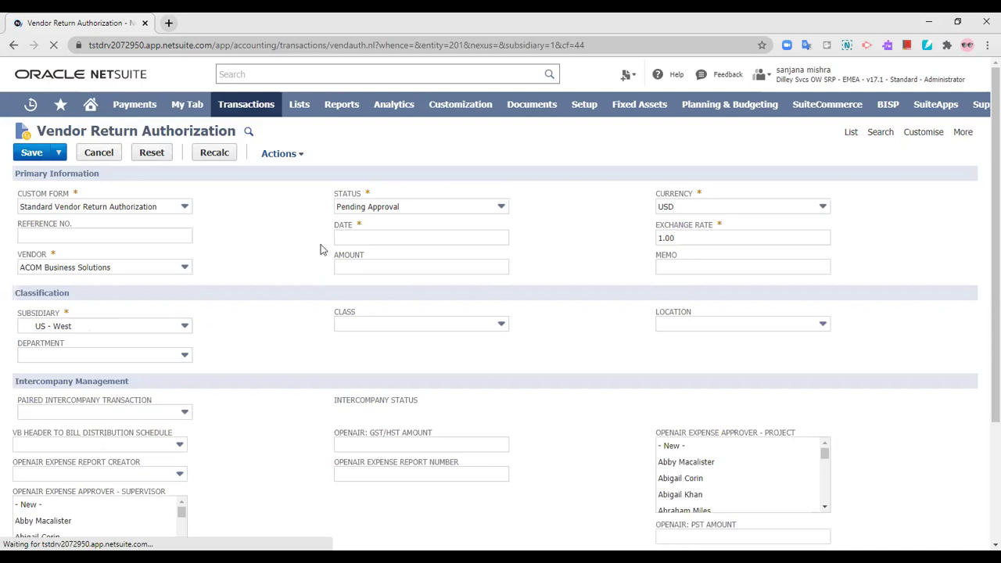
Set the return authorization's status to Pending Return and enter the memo "manual VRA"
{"action": "left_click", "coordinate": [409, 206]}
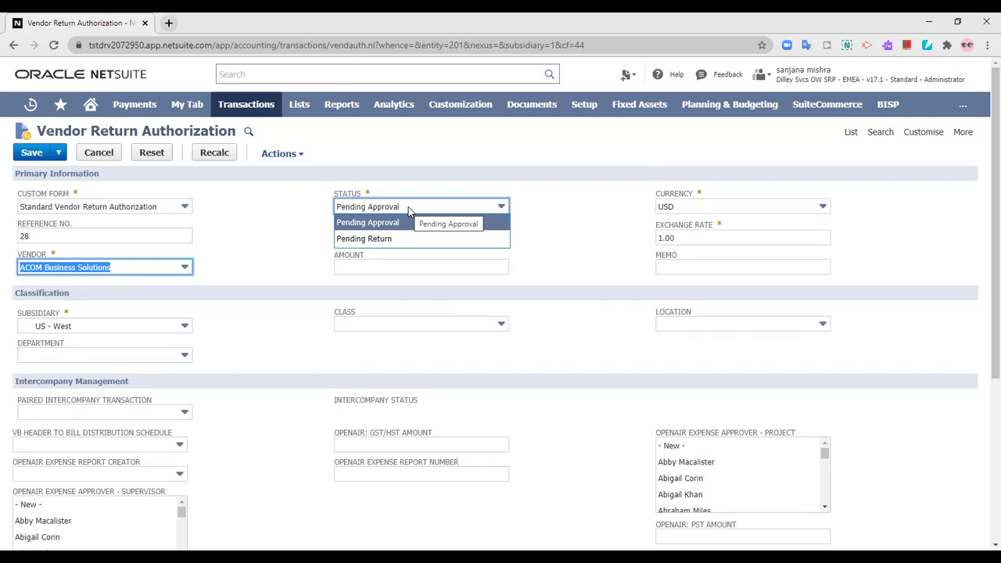
{"action": "left_click", "coordinate": [369, 238]}
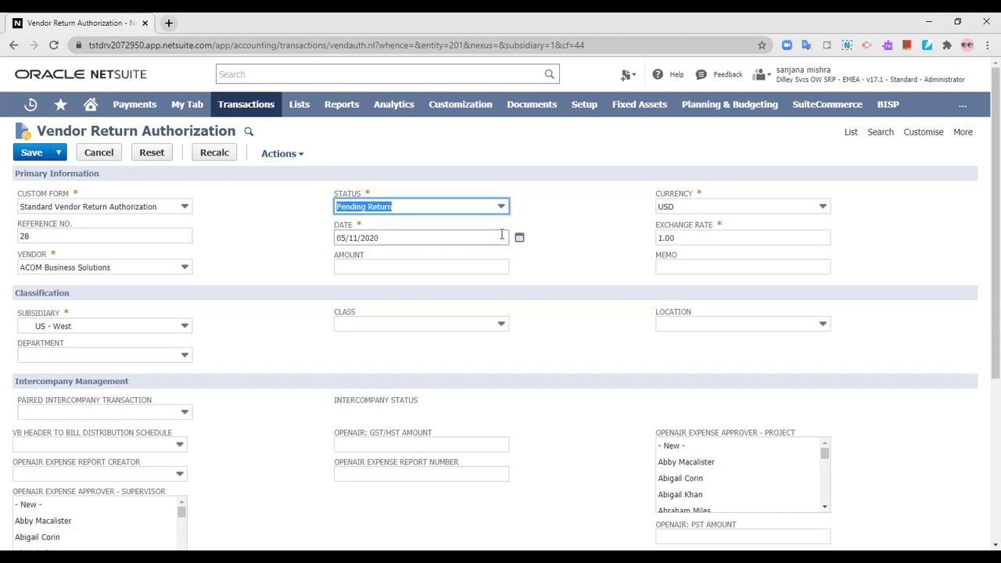
{"action": "left_click", "coordinate": [544, 218]}
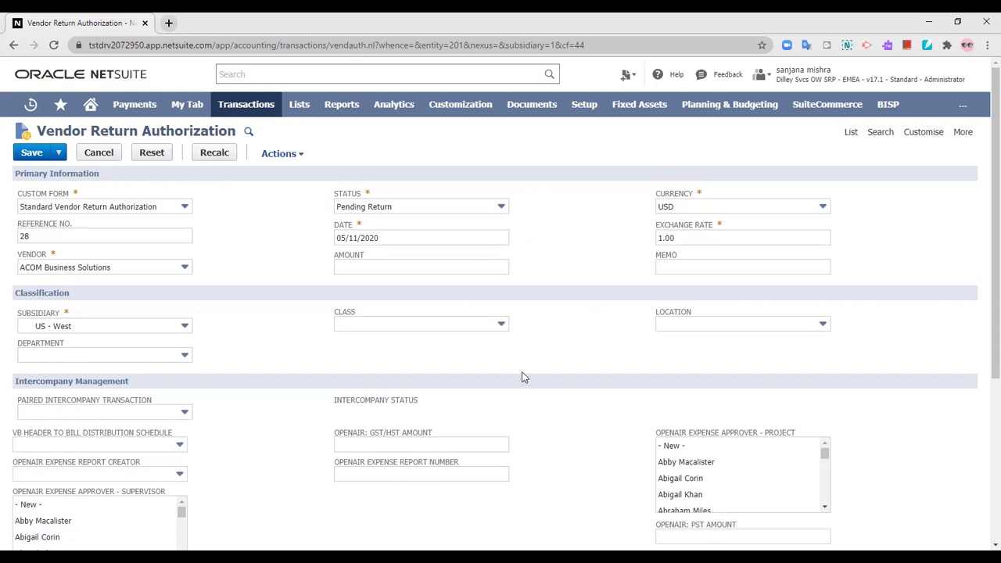
{"action": "scroll", "coordinate": [524, 378], "scroll_direction": "down", "scroll_amount": 1}
{"action": "left_click", "coordinate": [685, 204]}
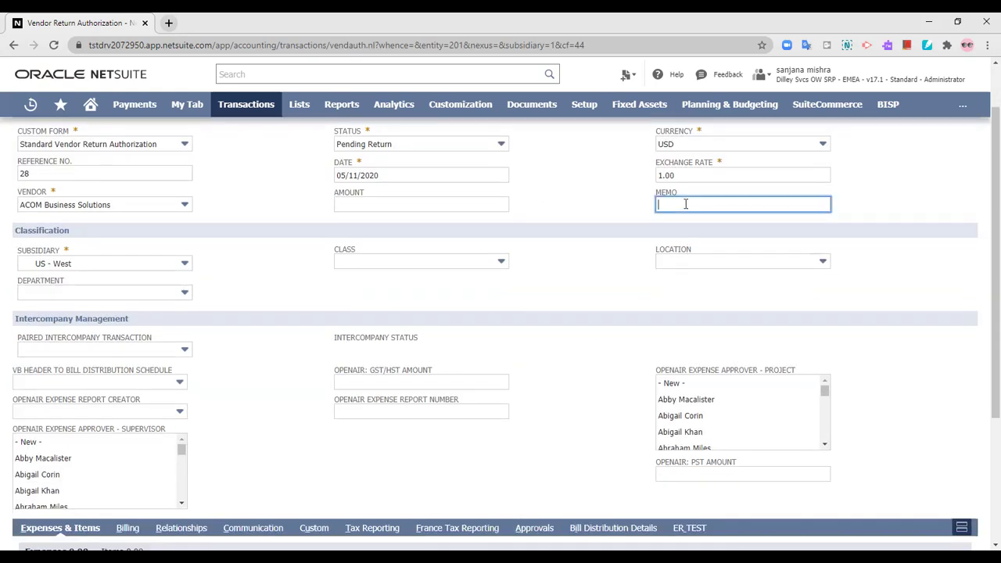
{"action": "type", "text": "manual VRA"}
{"action": "left_click", "coordinate": [597, 251]}
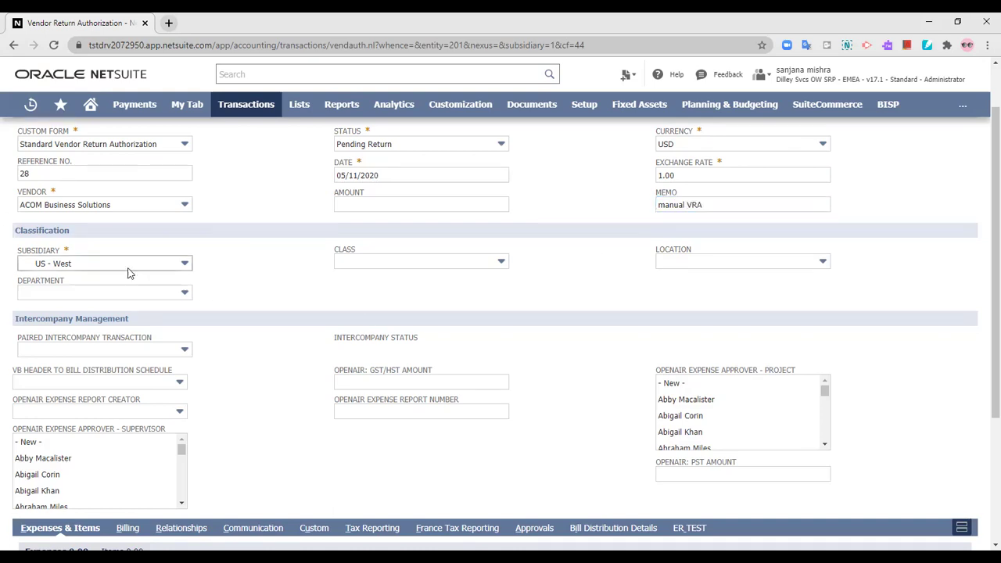
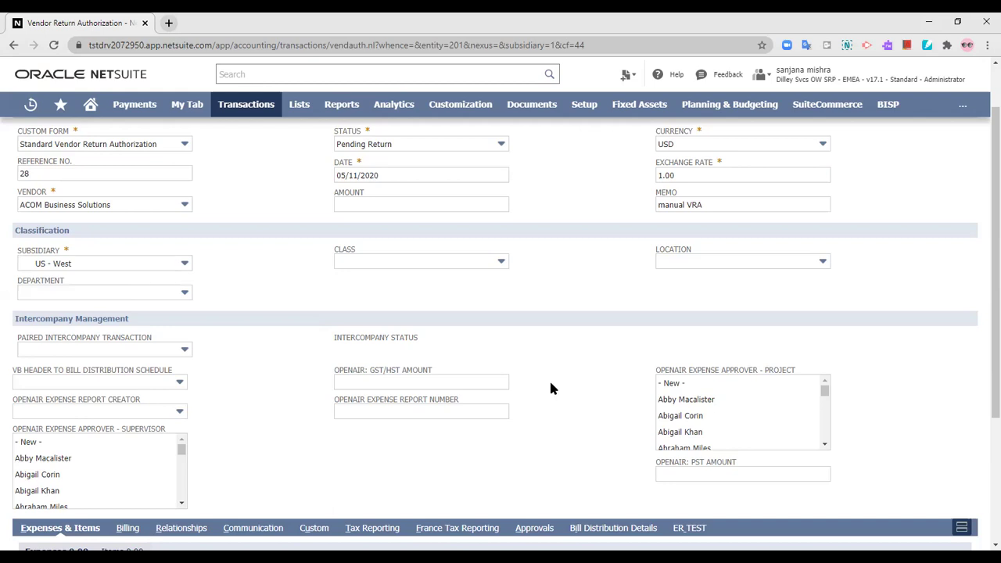
Enter an item line for the Dell Force10 MXL Switch with a quantity of 5
{"action": "scroll", "coordinate": [551, 389], "scroll_direction": "down", "scroll_amount": 3}
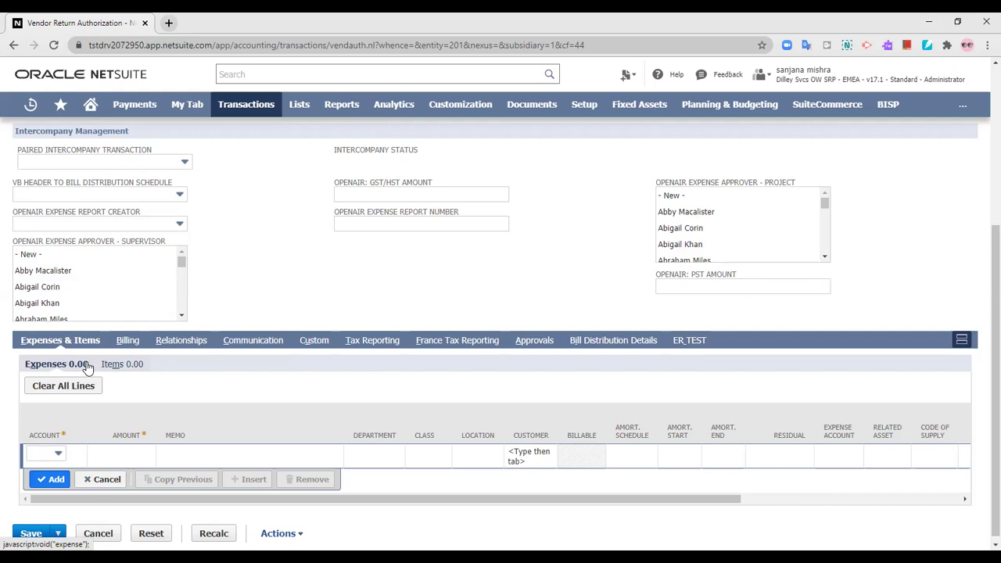
{"action": "left_click", "coordinate": [126, 371]}
{"action": "left_click", "coordinate": [57, 454]}
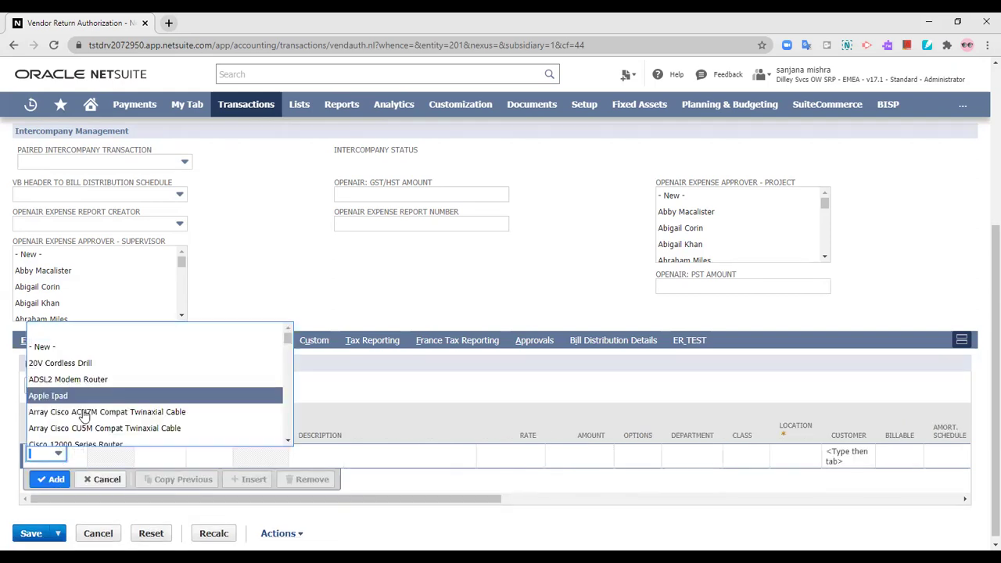
{"action": "scroll", "coordinate": [84, 414], "scroll_direction": "down", "scroll_amount": 5}
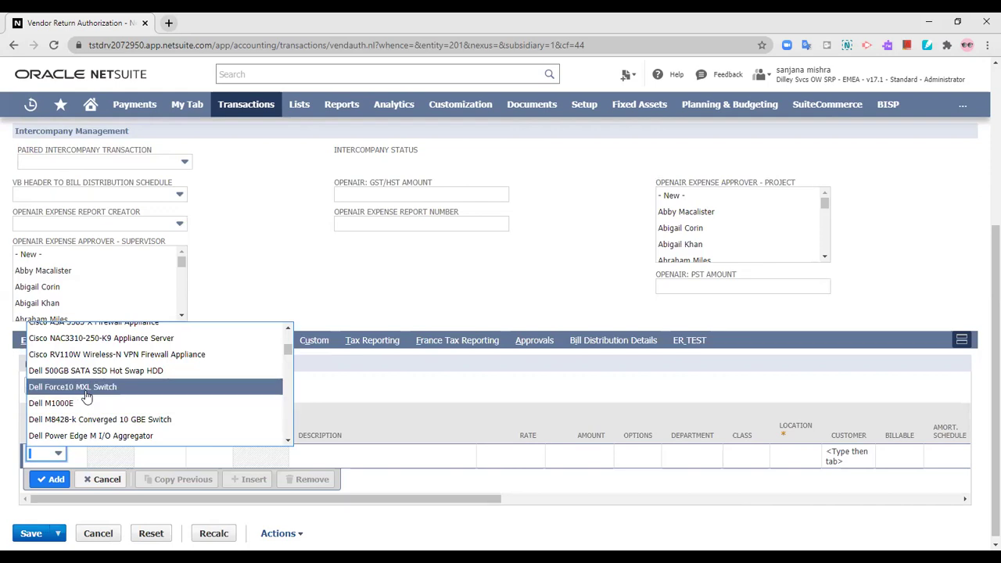
{"action": "left_click", "coordinate": [86, 393]}
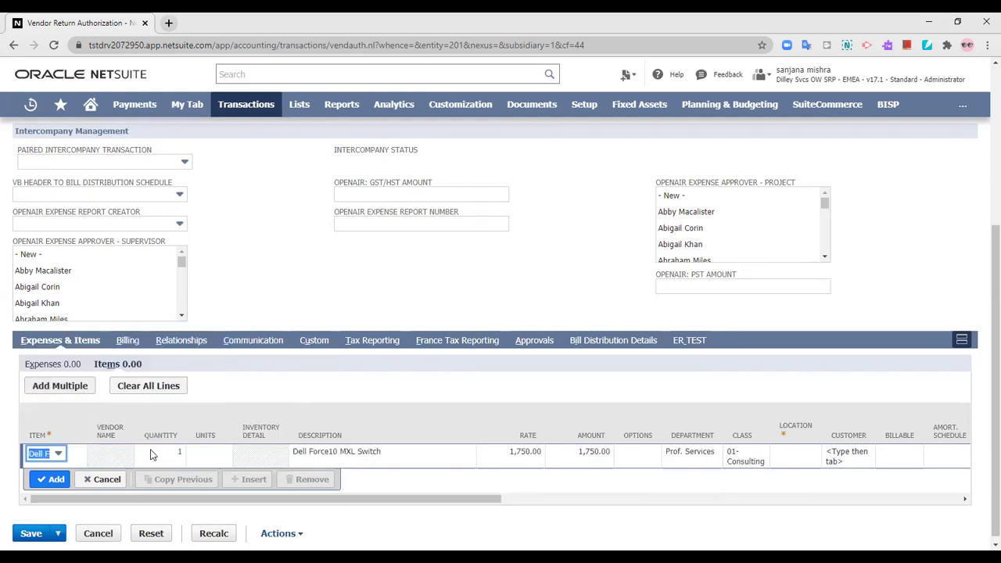
{"action": "left_click", "coordinate": [178, 453]}
{"action": "type", "text": "5"}
{"action": "left_click", "coordinate": [258, 383]}
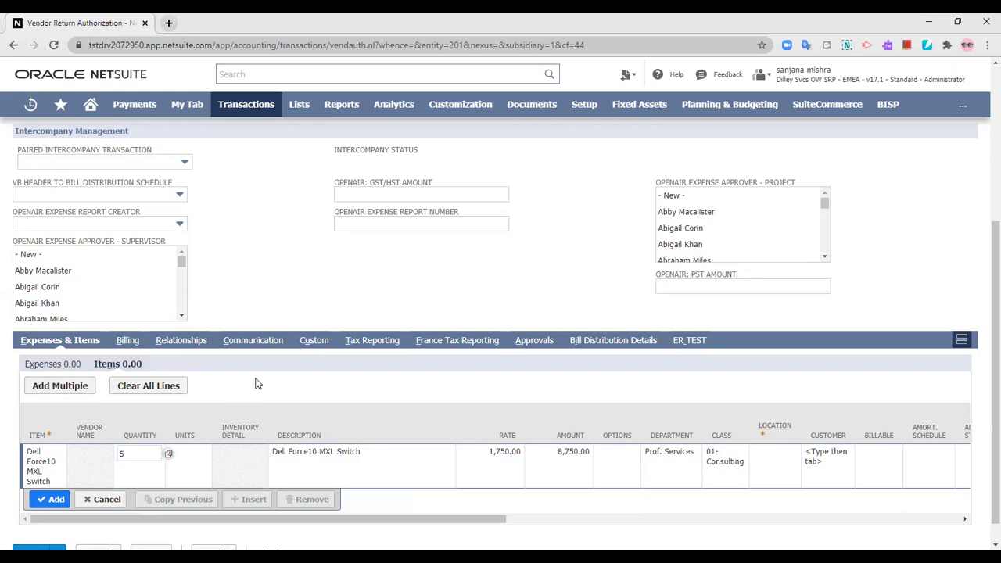
Set the switch line's location to 01 US - Riverside, CA : B Stock and add the line to the items
{"action": "left_click_drag", "start_coordinate": [323, 521], "coordinate": [511, 520]}
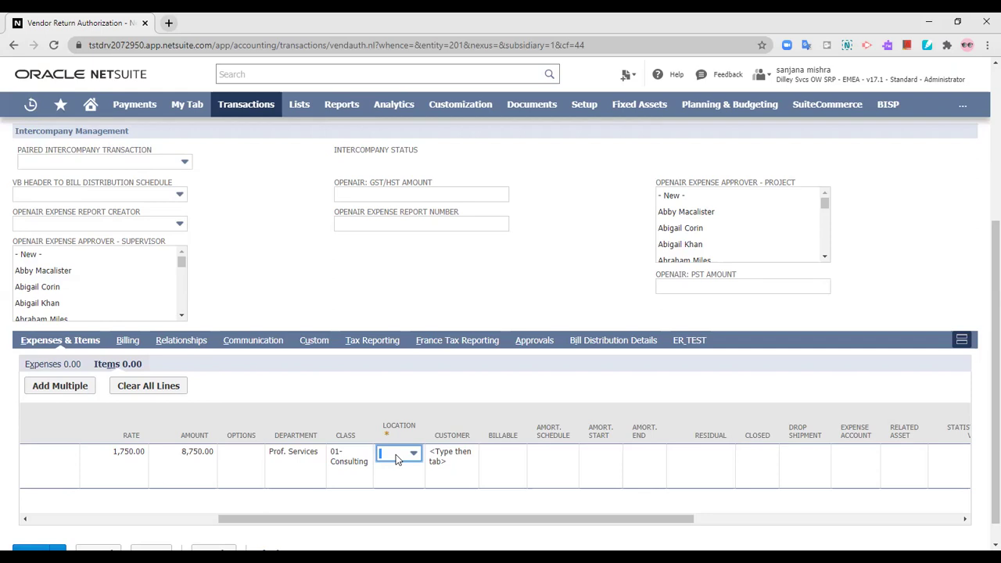
{"action": "left_click", "coordinate": [396, 454]}
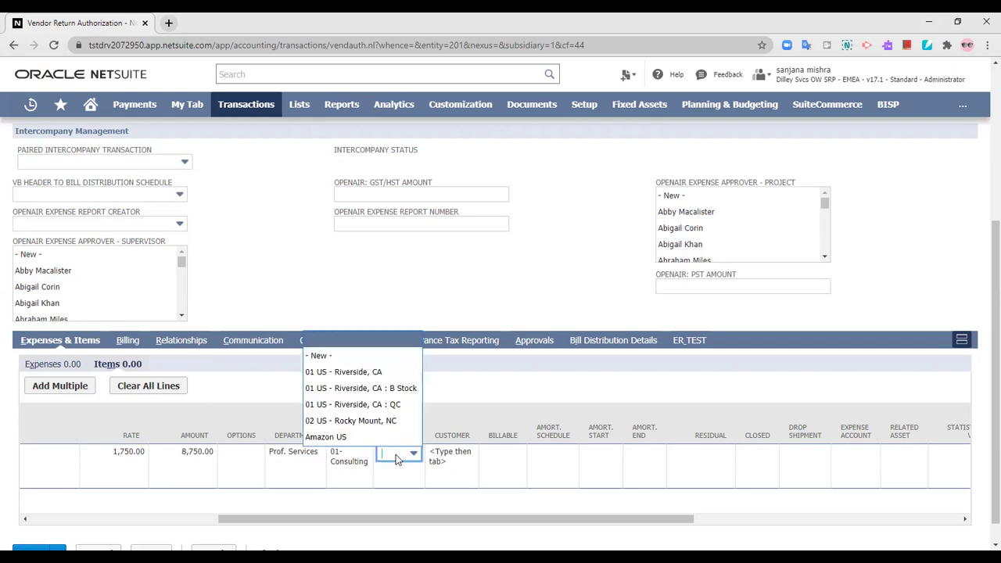
{"action": "left_click", "coordinate": [353, 372]}
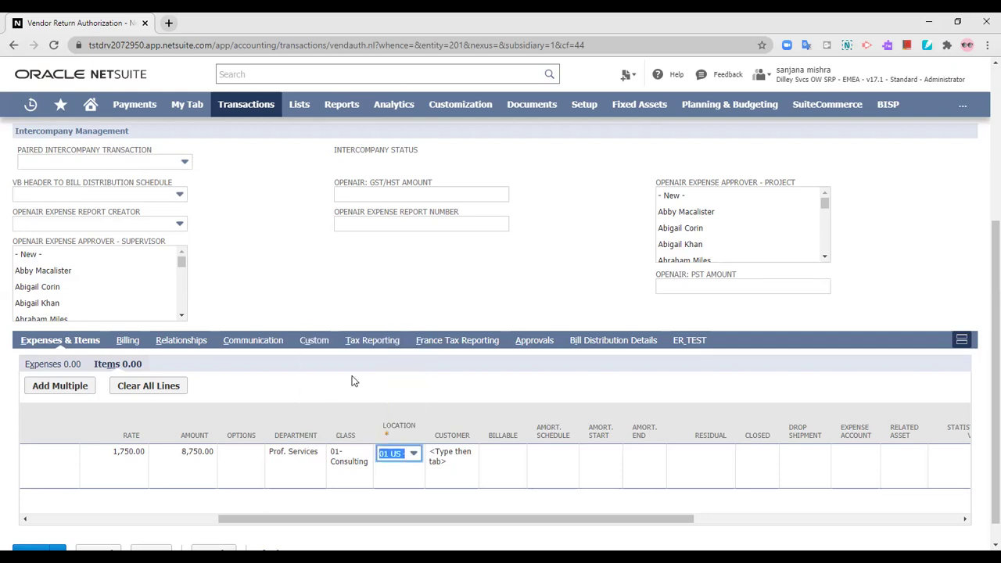
{"action": "left_click", "coordinate": [403, 459]}
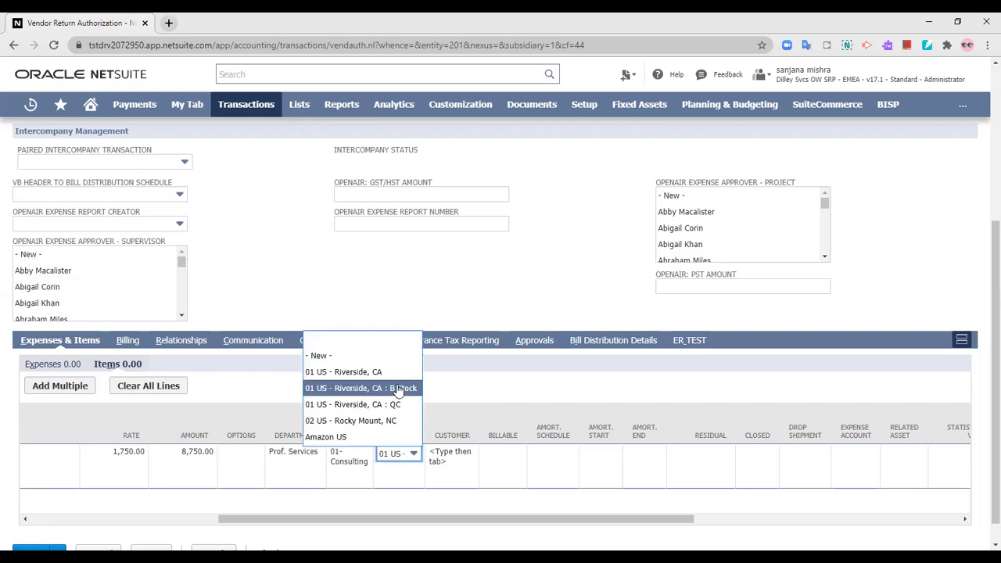
{"action": "left_click", "coordinate": [501, 393]}
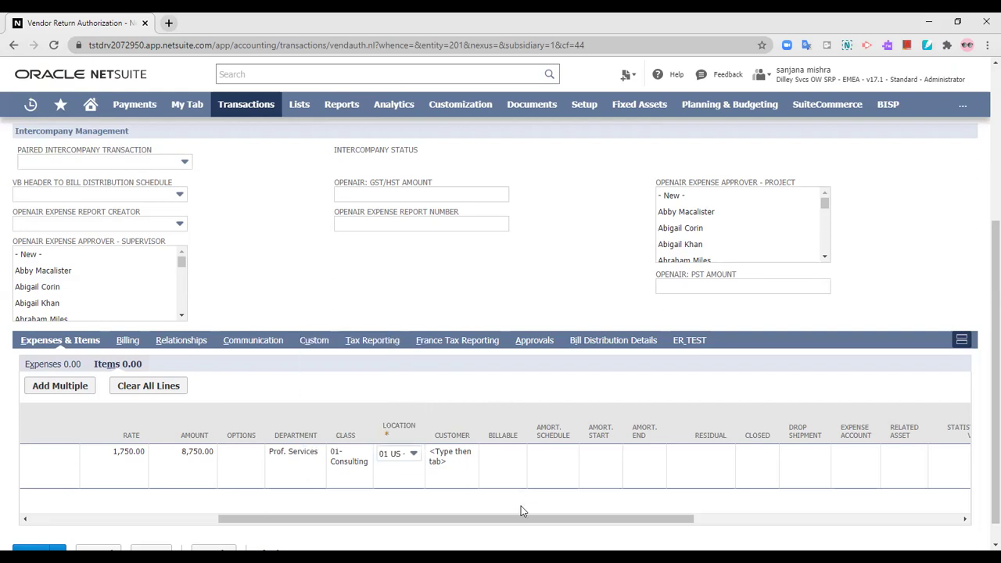
{"action": "left_click_drag", "start_coordinate": [523, 525], "coordinate": [223, 541]}
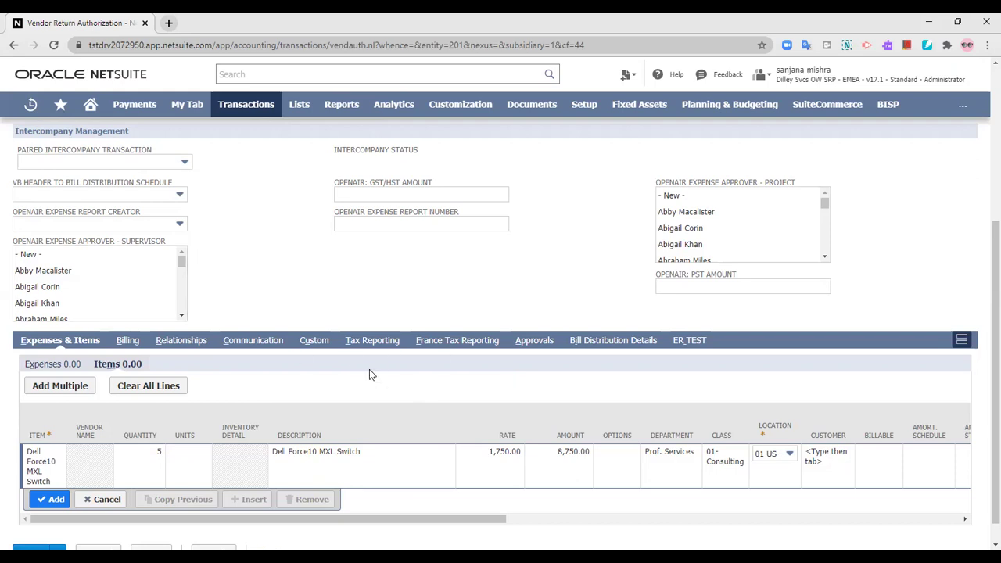
{"action": "left_click", "coordinate": [58, 501]}
{"action": "scroll", "coordinate": [420, 426], "scroll_direction": "down", "scroll_amount": 1}
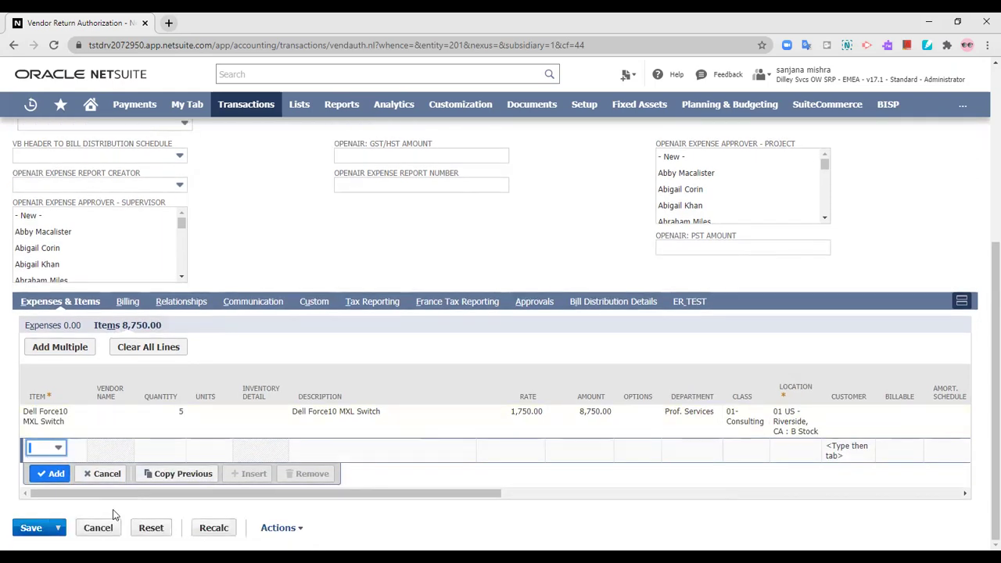
Check the completed form and save the vendor return authorization
{"action": "scroll", "coordinate": [896, 484], "scroll_direction": "up", "scroll_amount": 1}
{"action": "scroll", "coordinate": [896, 485], "scroll_direction": "up", "scroll_amount": 3}
{"action": "scroll", "coordinate": [896, 485], "scroll_direction": "down", "scroll_amount": 1}
{"action": "scroll", "coordinate": [896, 485], "scroll_direction": "down", "scroll_amount": 1}
{"action": "scroll", "coordinate": [489, 411], "scroll_direction": "down", "scroll_amount": 3}
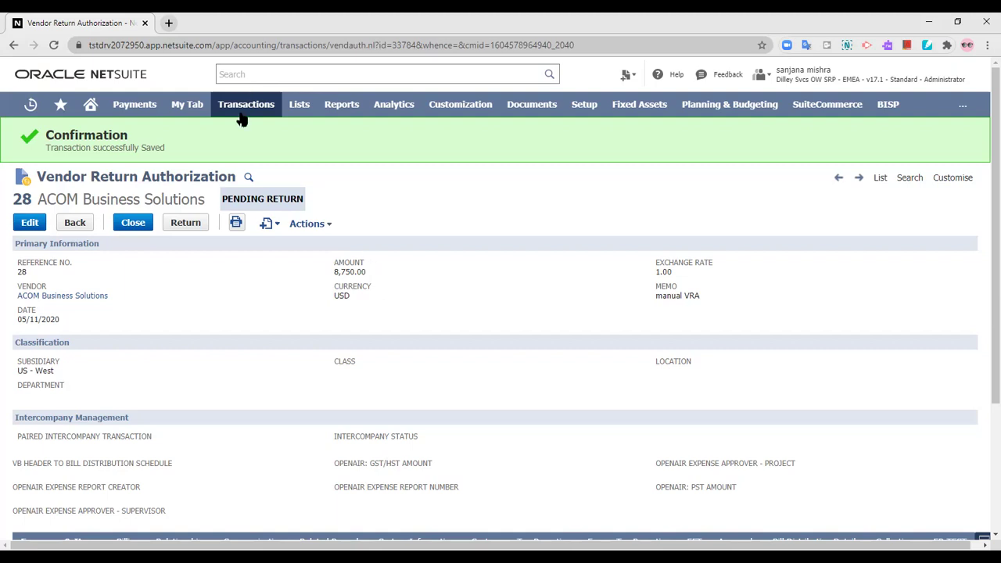
Open Pandora's pending-bill purchase order with the memo "vendor return from a purchase order" and authorize a return from it
{"action": "mouse_move", "coordinate": [242, 109]}
{"action": "mouse_move", "coordinate": [263, 182]}
{"action": "mouse_move", "coordinate": [391, 175]}
{"action": "left_click", "coordinate": [494, 176]}
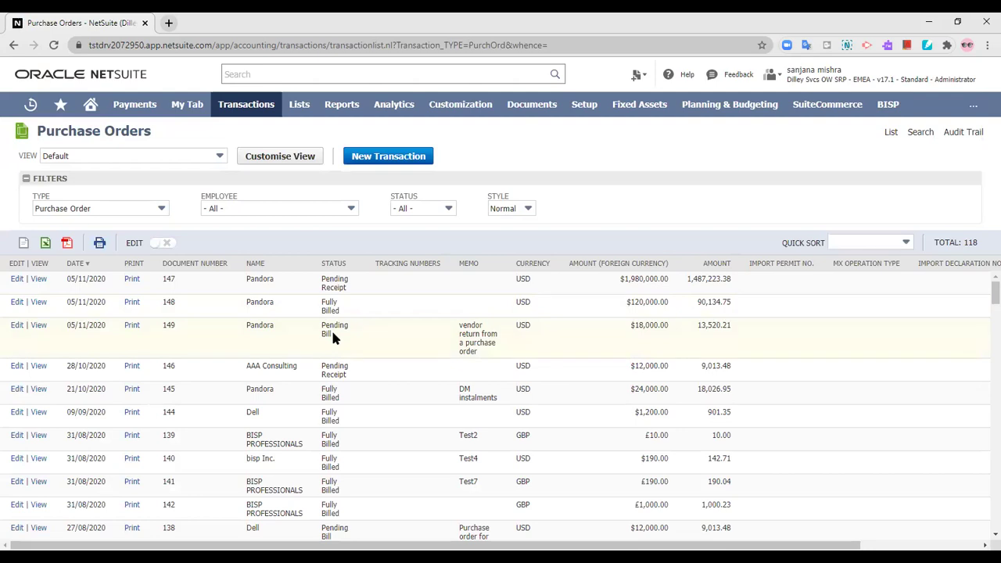
{"action": "left_click", "coordinate": [36, 325]}
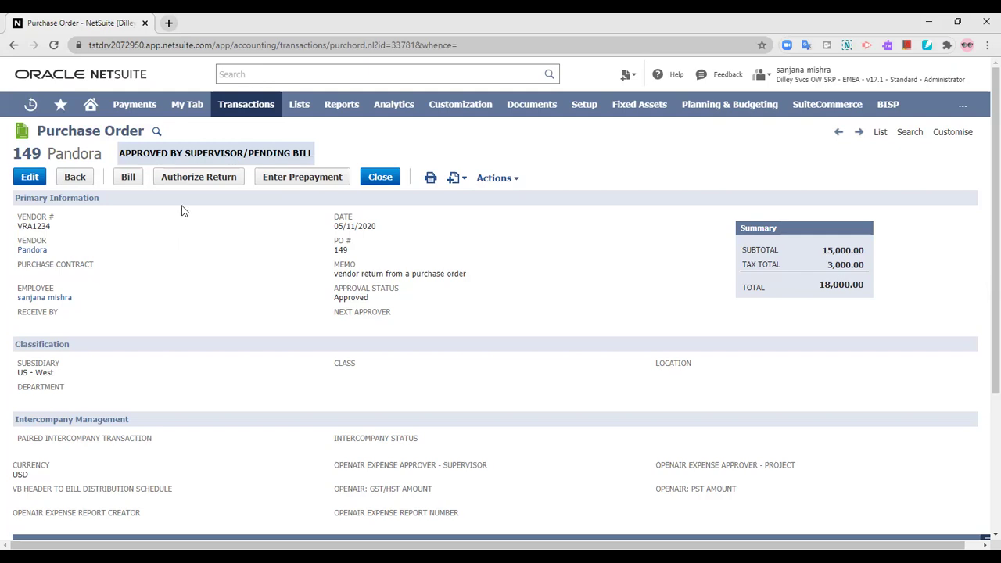
{"action": "left_click", "coordinate": [192, 182]}
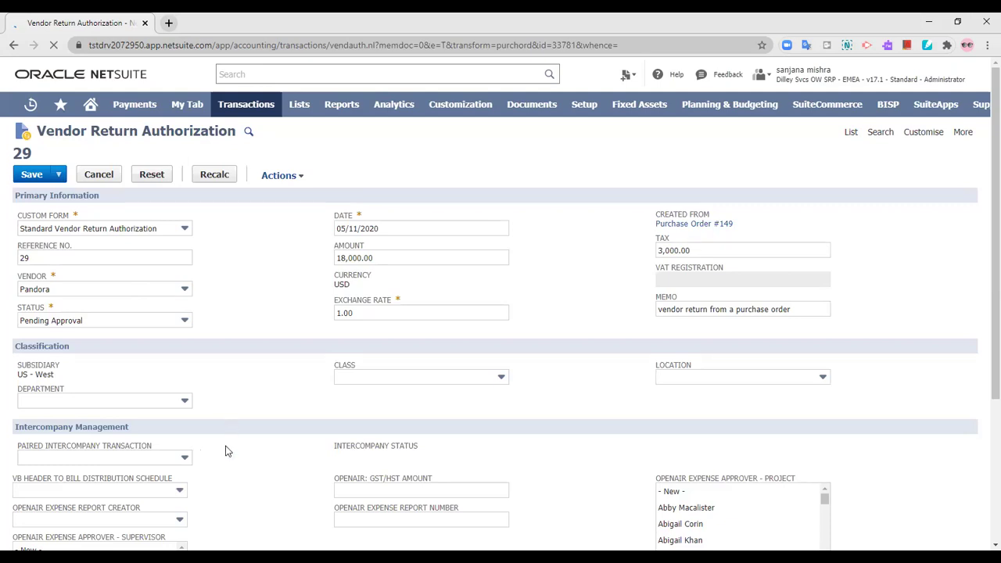
Check the item lines carried over from the purchase order and set the return's status to Pending Return
{"action": "scroll", "coordinate": [261, 452], "scroll_direction": "down", "scroll_amount": 2}
{"action": "scroll", "coordinate": [260, 455], "scroll_direction": "down", "scroll_amount": 2}
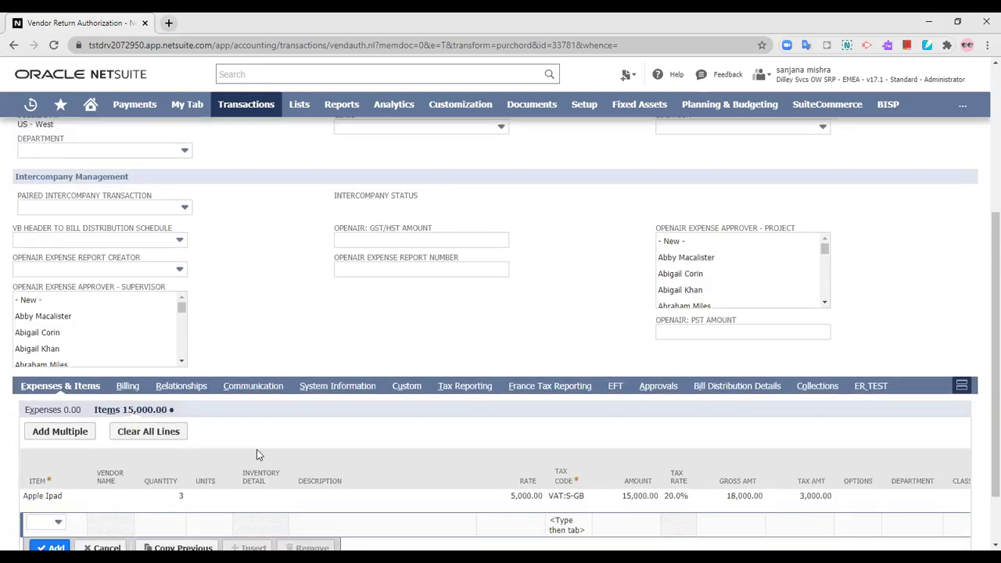
{"action": "scroll", "coordinate": [250, 446], "scroll_direction": "up", "scroll_amount": 4}
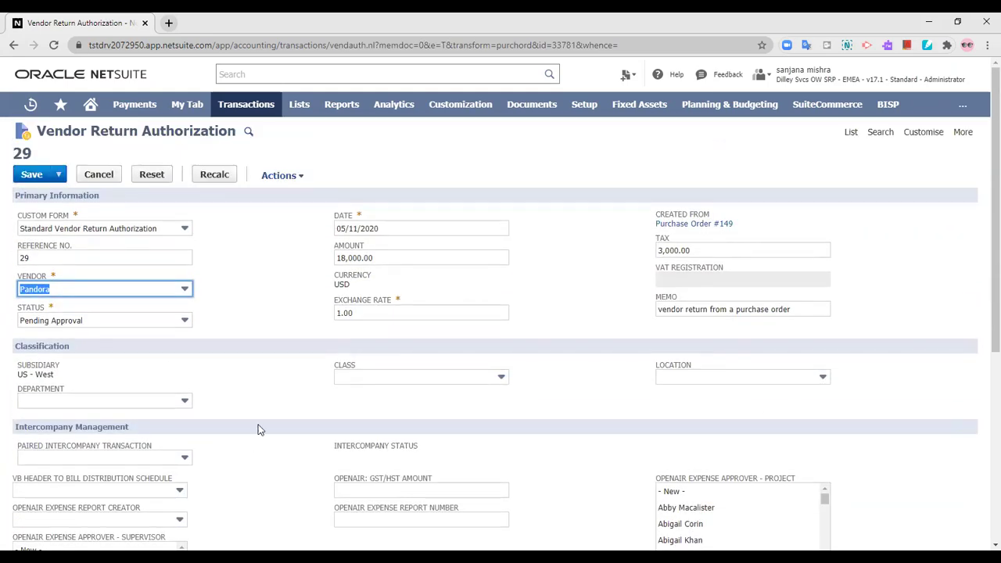
{"action": "left_click", "coordinate": [154, 323]}
{"action": "left_click", "coordinate": [139, 354]}
{"action": "left_click", "coordinate": [248, 294]}
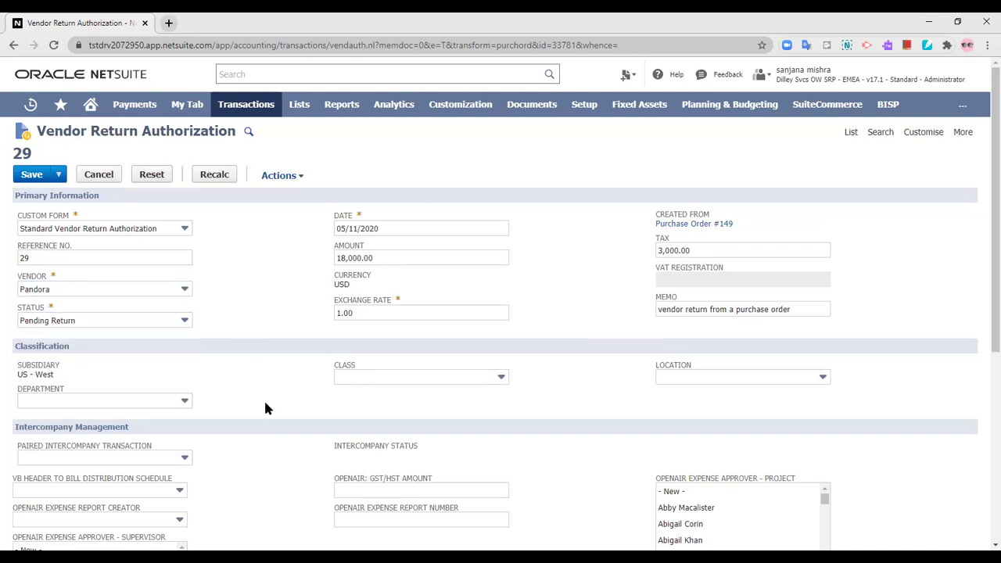
Set the Apple Ipad line's location to 01 US - Riverside, CA and review the return form
{"action": "scroll", "coordinate": [265, 410], "scroll_direction": "down", "scroll_amount": 4}
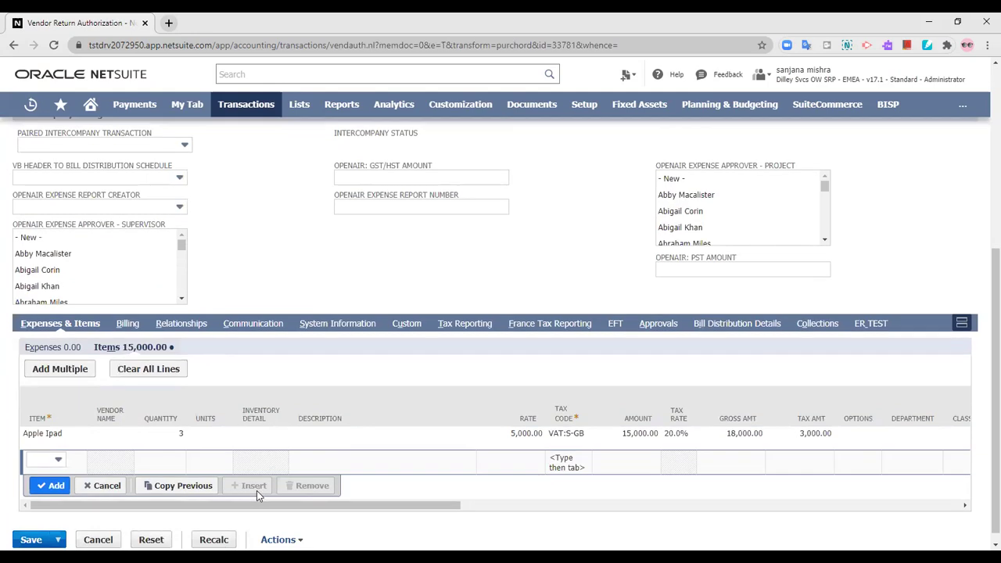
{"action": "left_click_drag", "start_coordinate": [357, 507], "coordinate": [532, 507]}
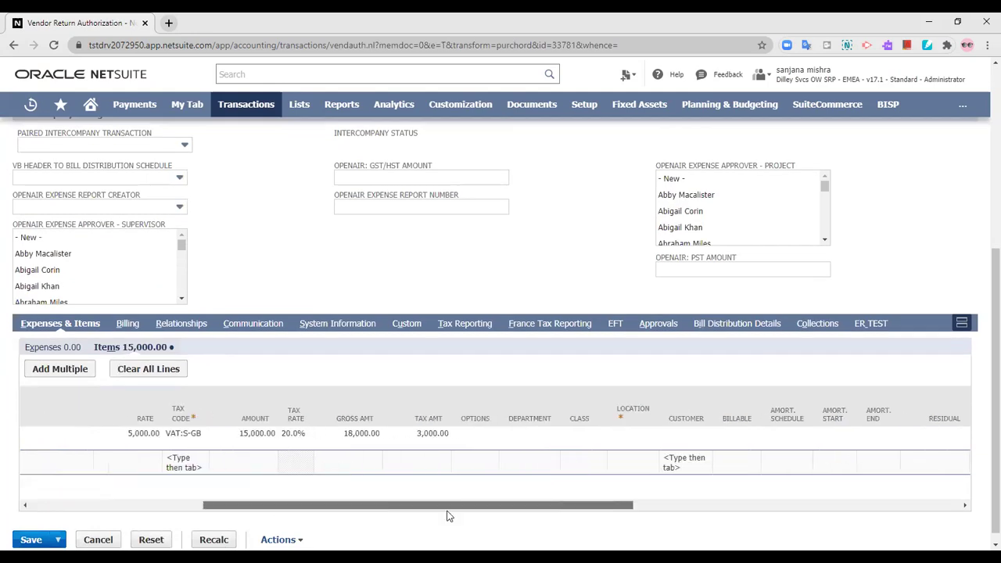
{"action": "left_click", "coordinate": [612, 443]}
{"action": "left_click", "coordinate": [618, 437]}
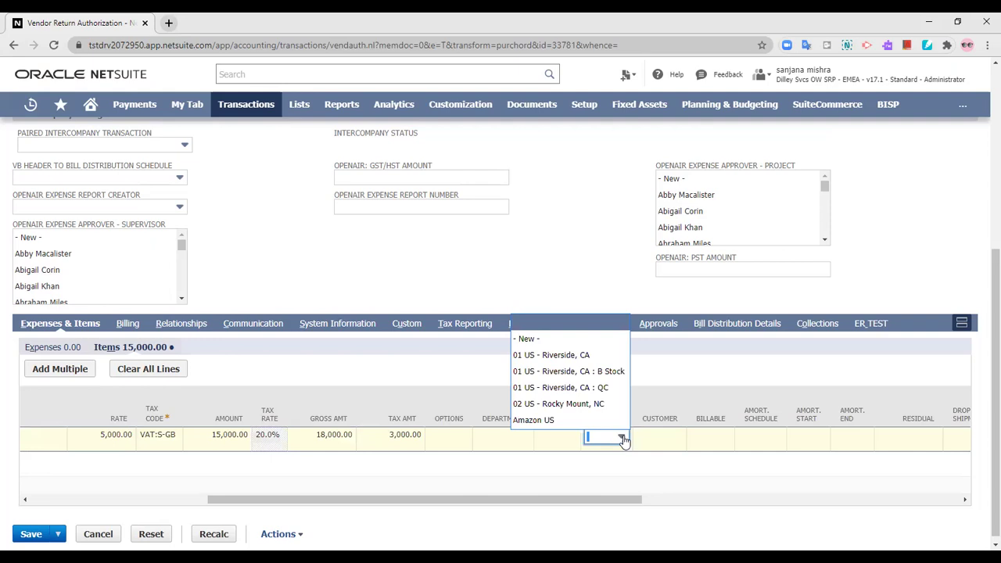
{"action": "left_click", "coordinate": [578, 358]}
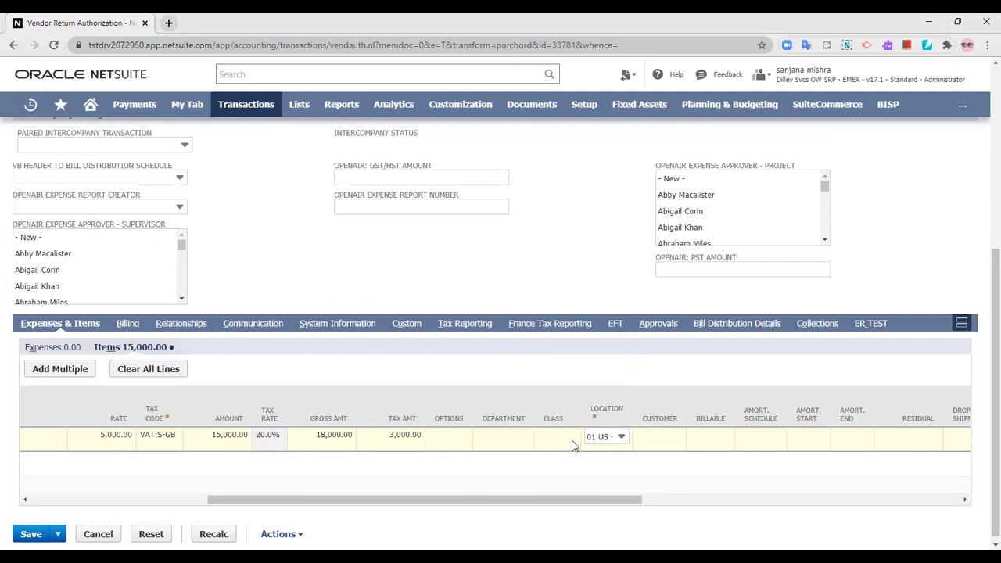
{"action": "scroll", "coordinate": [372, 381], "scroll_direction": "up", "scroll_amount": 4}
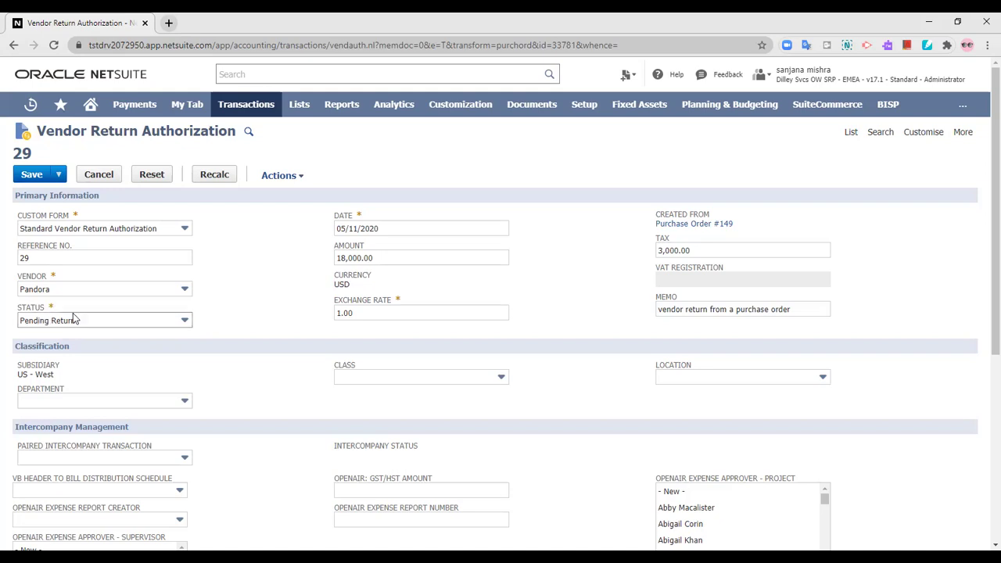
{"action": "scroll", "coordinate": [340, 452], "scroll_direction": "down", "scroll_amount": 3}
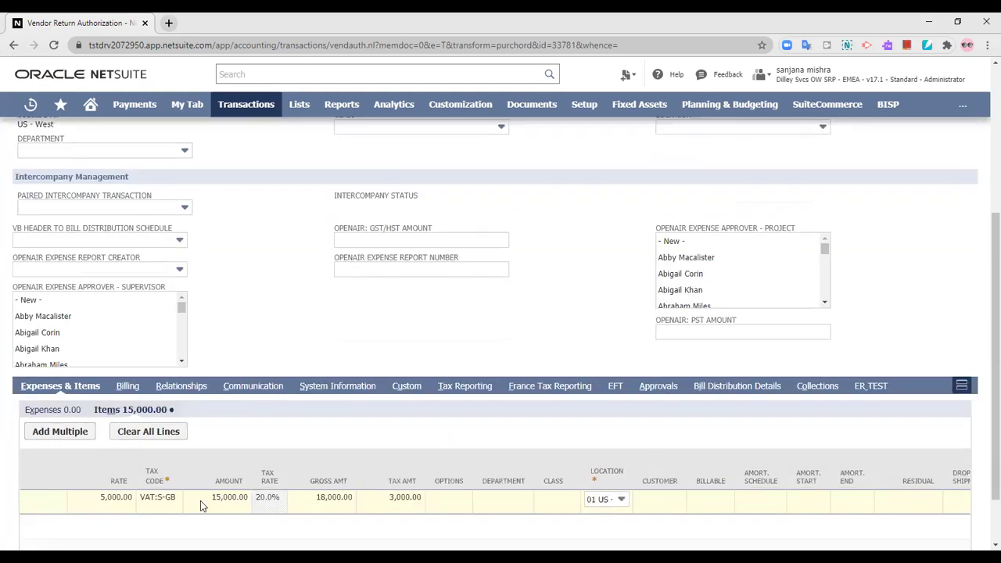
Save Pandora's vendor return authorization and open the list of all vendor return authorizations
{"action": "scroll", "coordinate": [200, 500], "scroll_direction": "down", "scroll_amount": 2}
{"action": "left_click", "coordinate": [32, 528]}
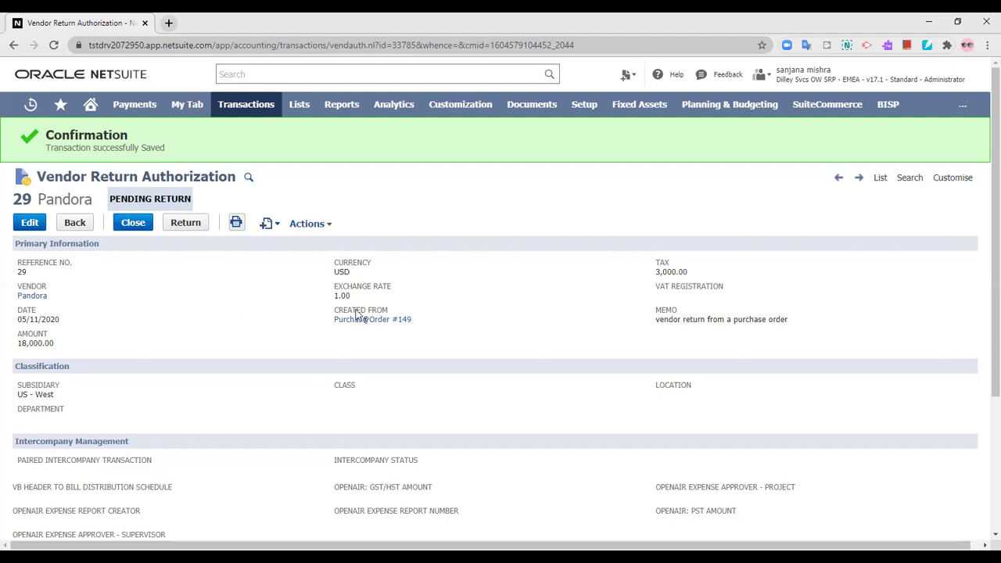
{"action": "left_click", "coordinate": [91, 104]}
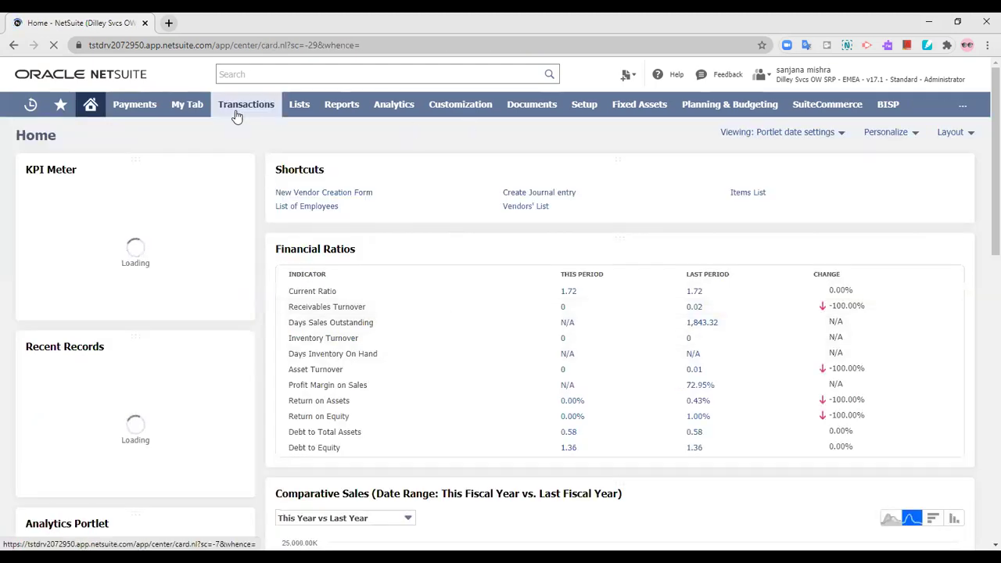
{"action": "mouse_move", "coordinate": [237, 115]}
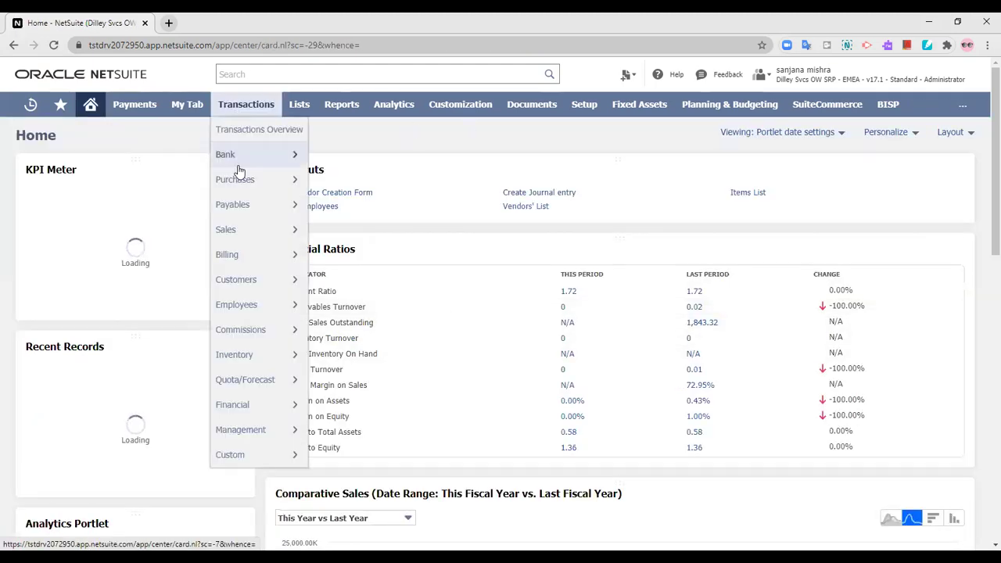
{"action": "mouse_move", "coordinate": [246, 183]}
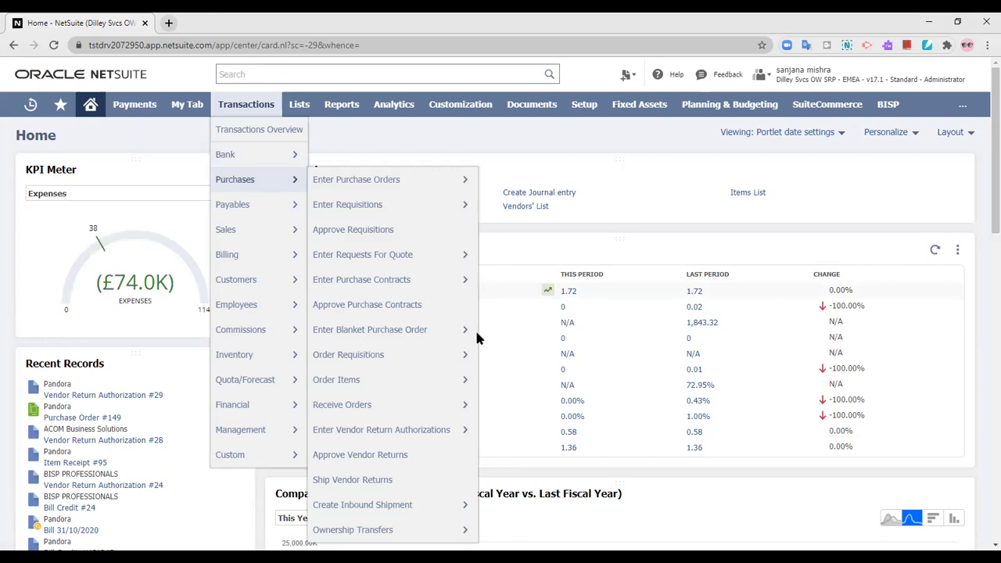
{"action": "mouse_move", "coordinate": [465, 429]}
{"action": "left_click", "coordinate": [505, 429]}
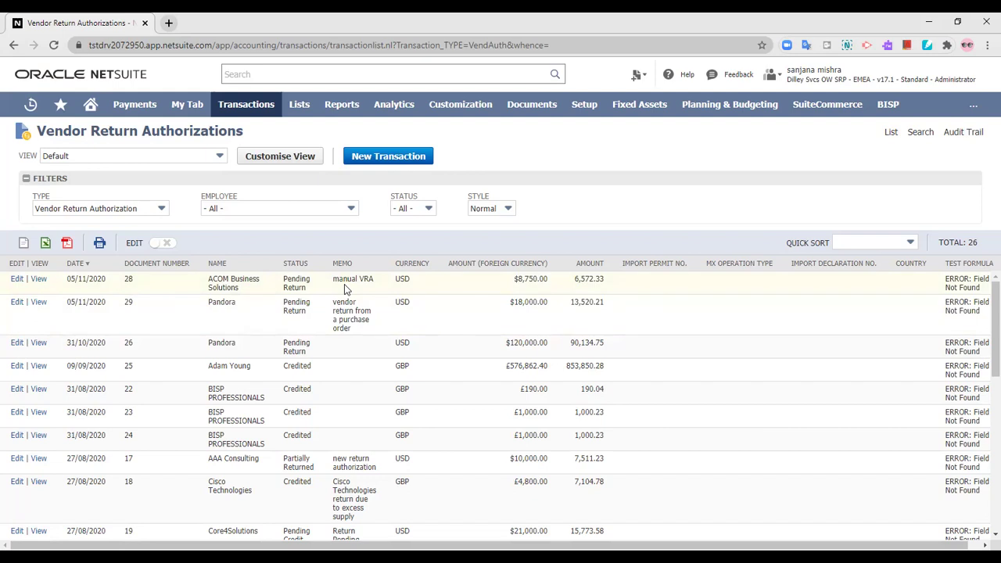
Open the Pandora authorization with the memo "vendor return from a purchase order" and start its item fulfillment, checking the Apple Ipad line
{"action": "left_click", "coordinate": [40, 303]}
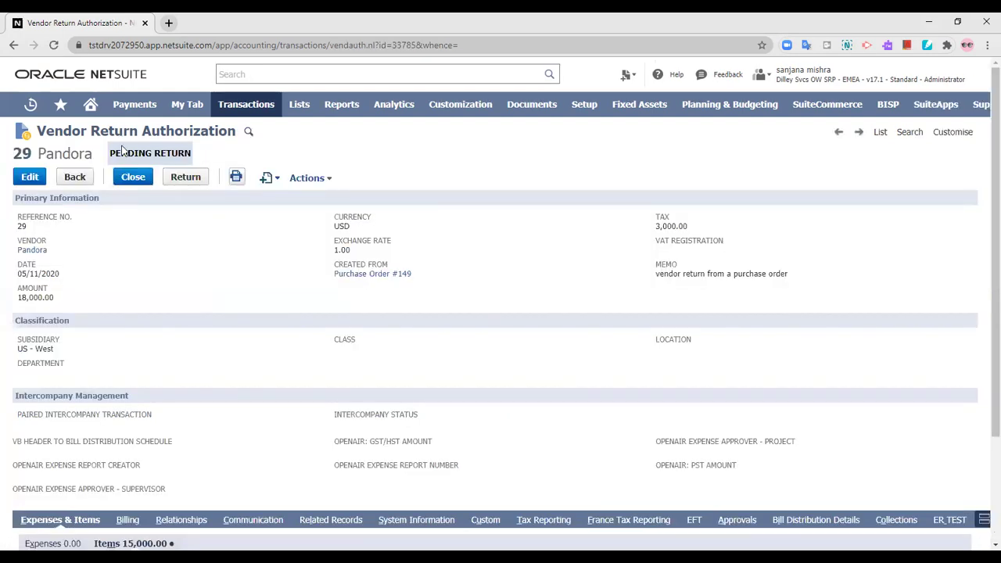
{"action": "left_click", "coordinate": [190, 180]}
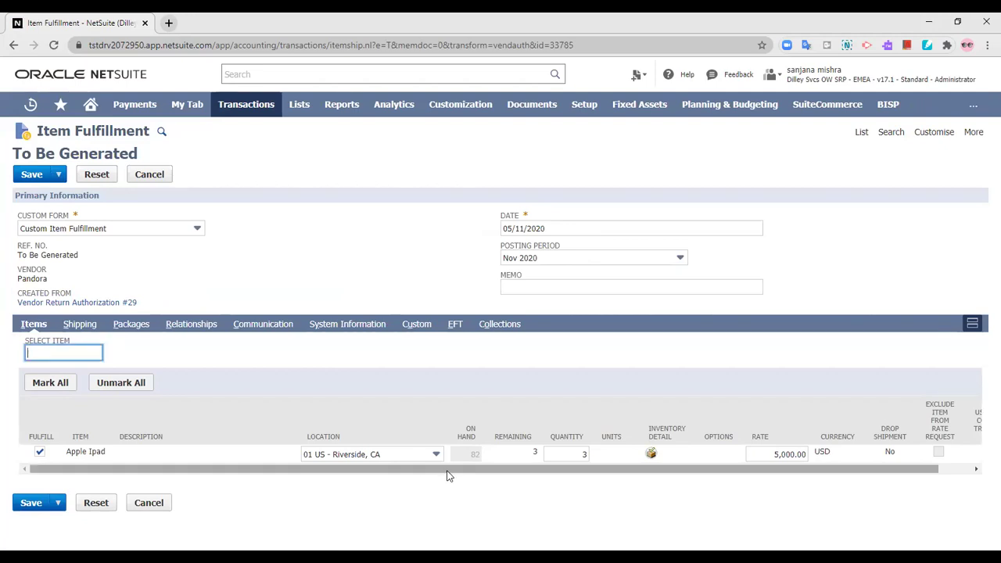
{"action": "left_click_drag", "start_coordinate": [509, 475], "coordinate": [729, 489]}
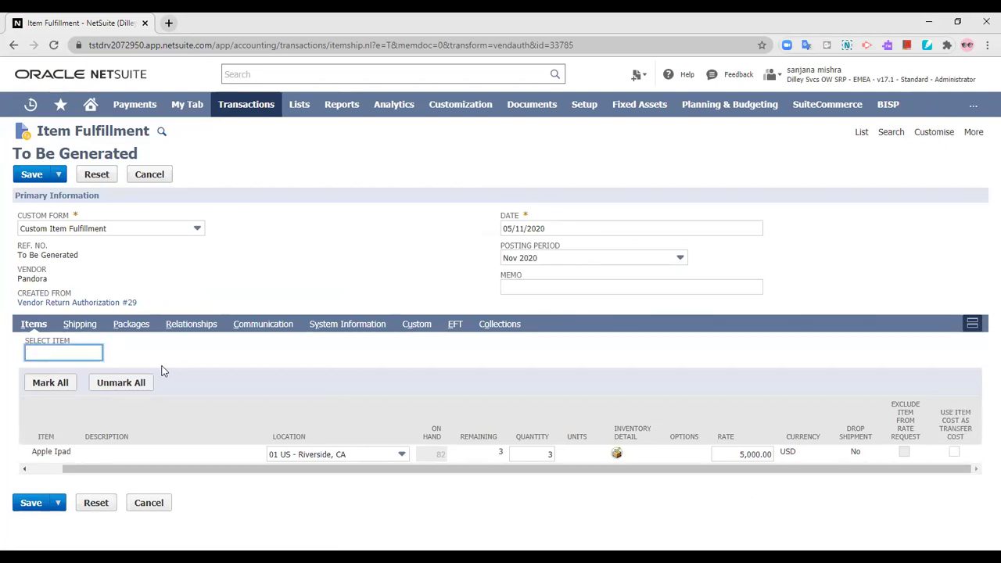
{"action": "left_click_drag", "start_coordinate": [304, 473], "coordinate": [141, 473]}
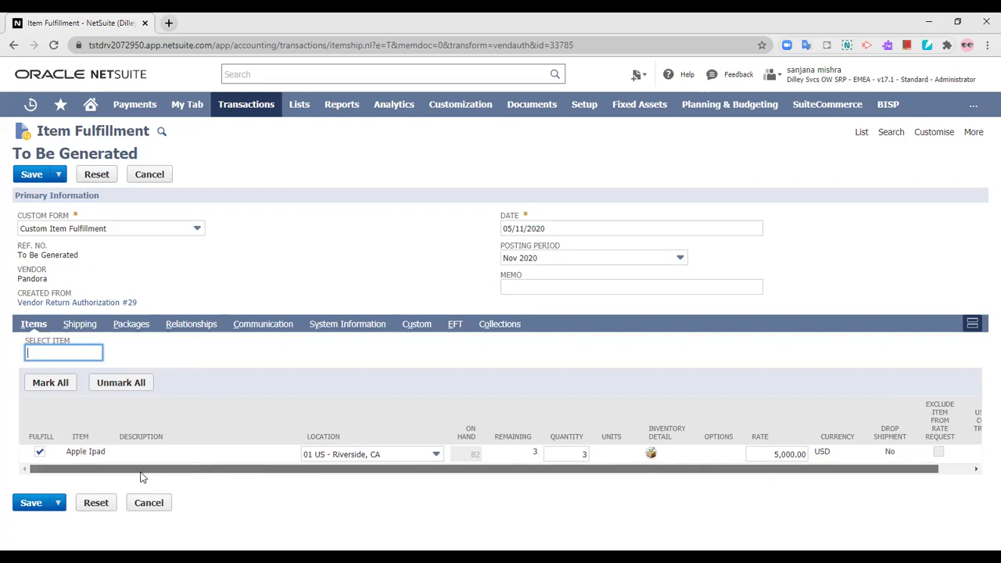
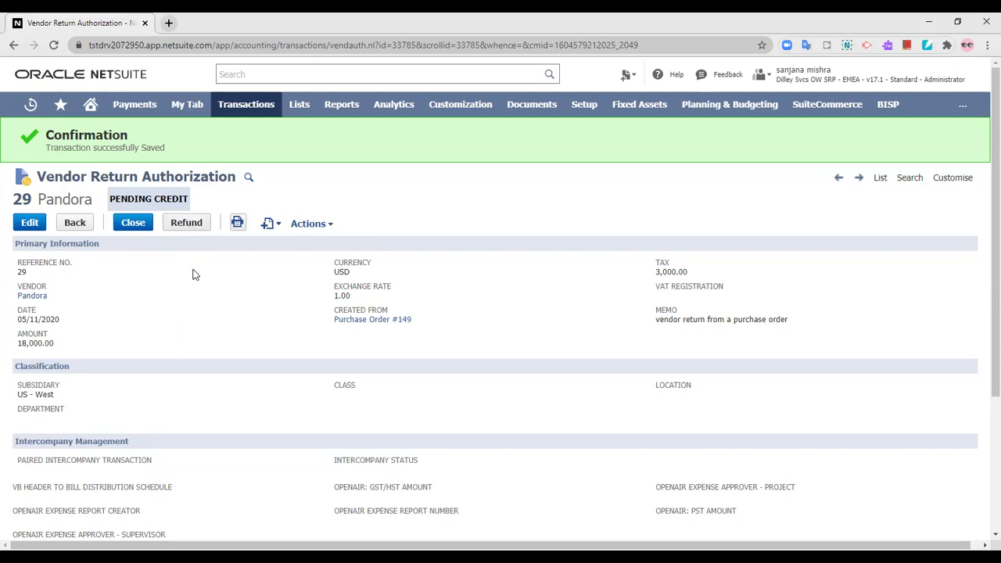
Start a refund of the Pandora return as a bill credit and review its header, item line and applicable bills
{"action": "left_click", "coordinate": [197, 224]}
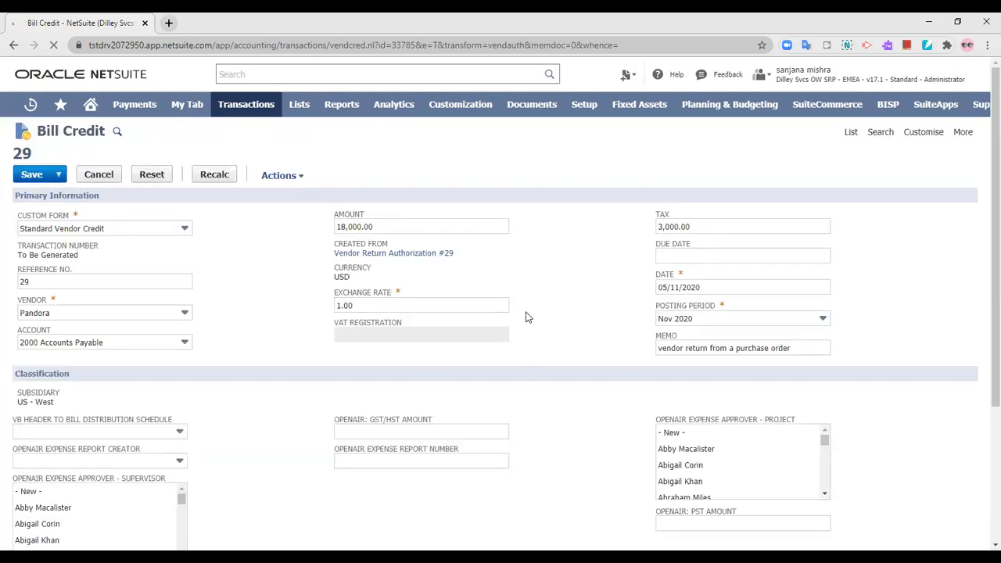
{"action": "scroll", "coordinate": [527, 319], "scroll_direction": "down", "scroll_amount": 2}
{"action": "scroll", "coordinate": [527, 319], "scroll_direction": "down", "scroll_amount": 1}
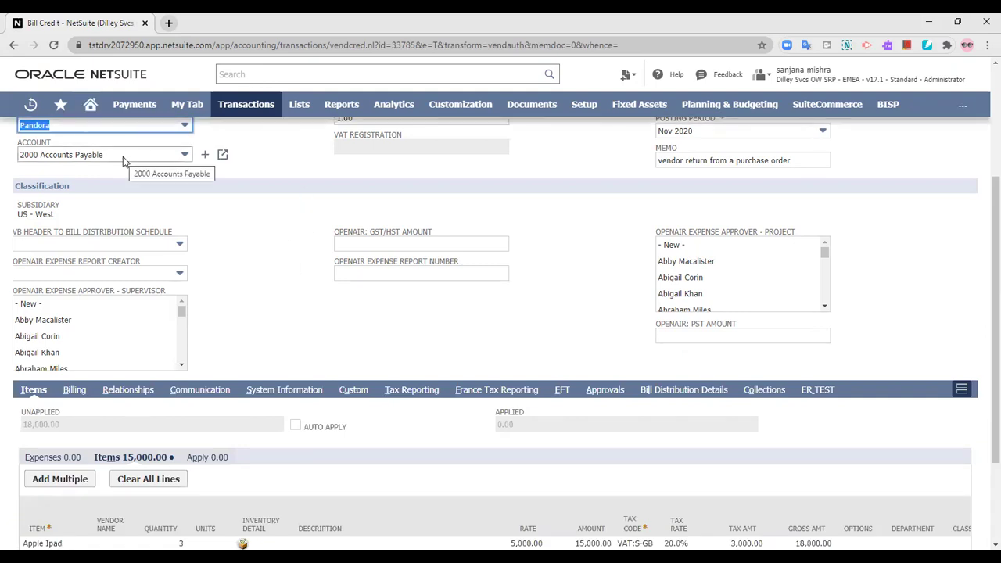
{"action": "scroll", "coordinate": [267, 421], "scroll_direction": "down", "scroll_amount": 2}
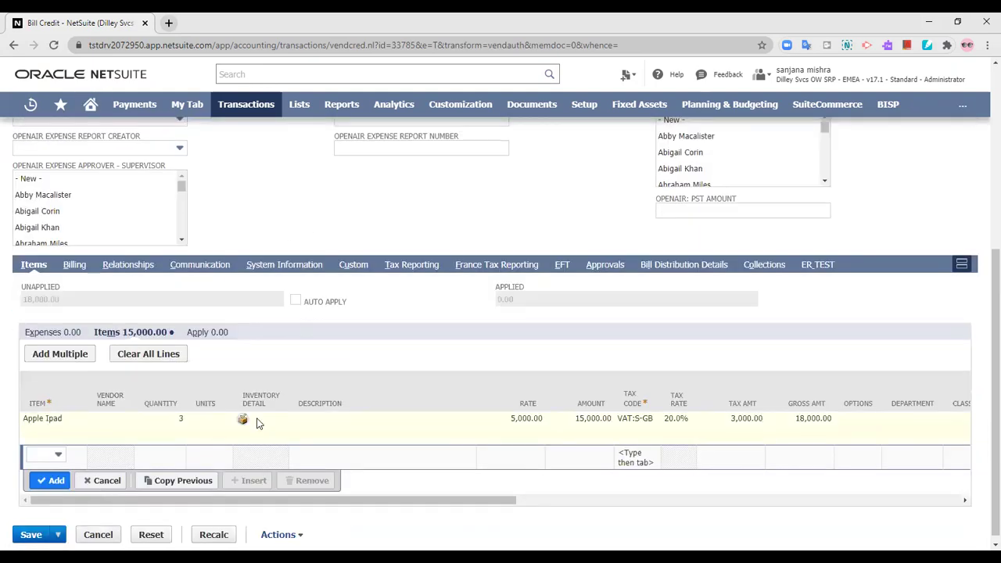
{"action": "left_click", "coordinate": [208, 333]}
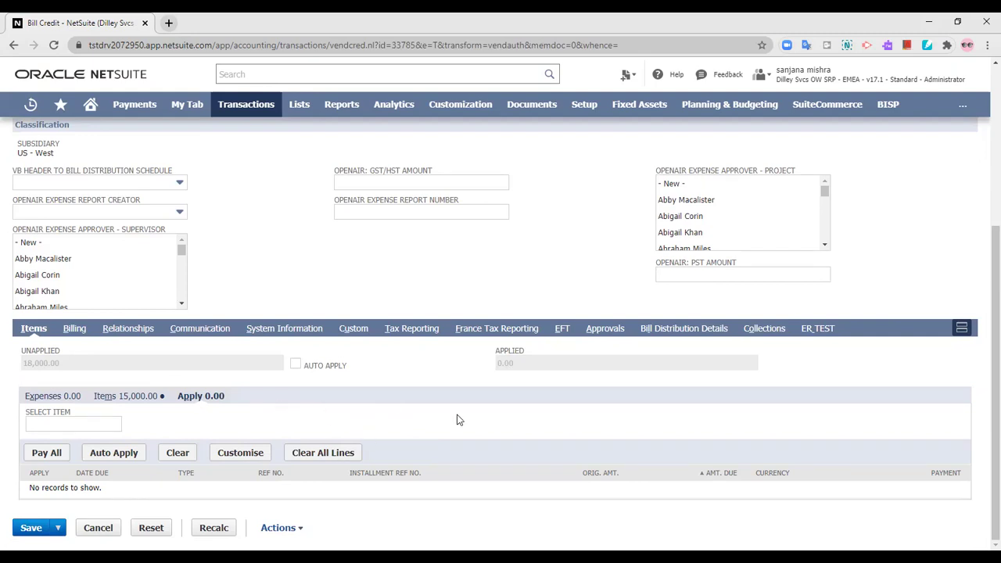
{"action": "scroll", "coordinate": [433, 403], "scroll_direction": "up", "scroll_amount": 1}
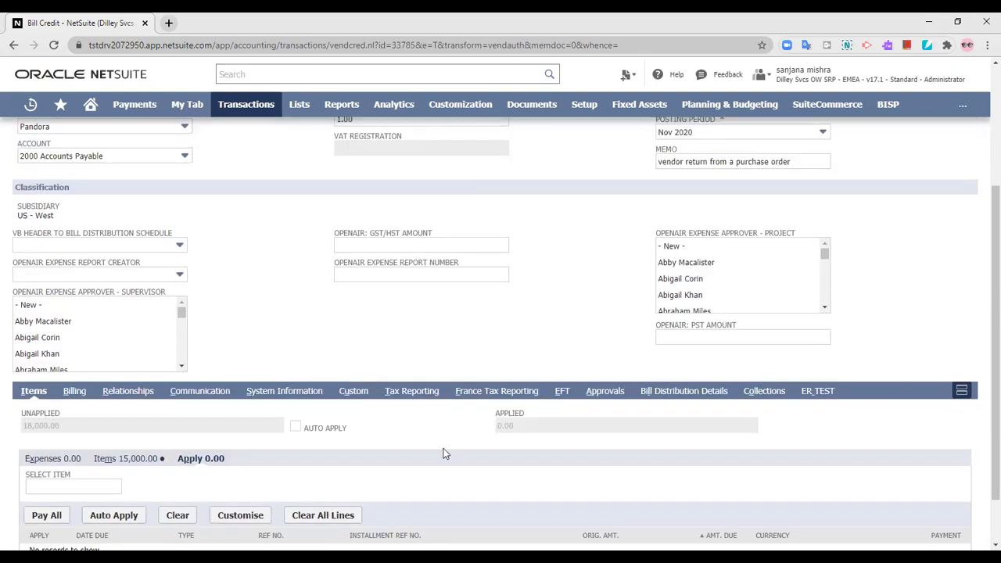
{"action": "scroll", "coordinate": [442, 454], "scroll_direction": "down", "scroll_amount": 1}
{"action": "scroll", "coordinate": [445, 459], "scroll_direction": "up", "scroll_amount": 3}
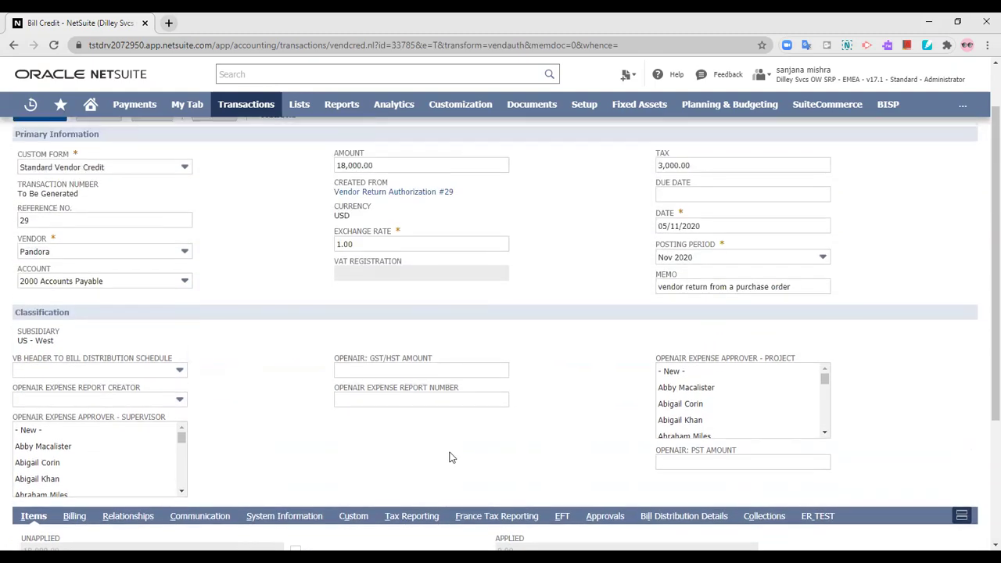
{"action": "scroll", "coordinate": [556, 396], "scroll_direction": "up", "scroll_amount": 1}
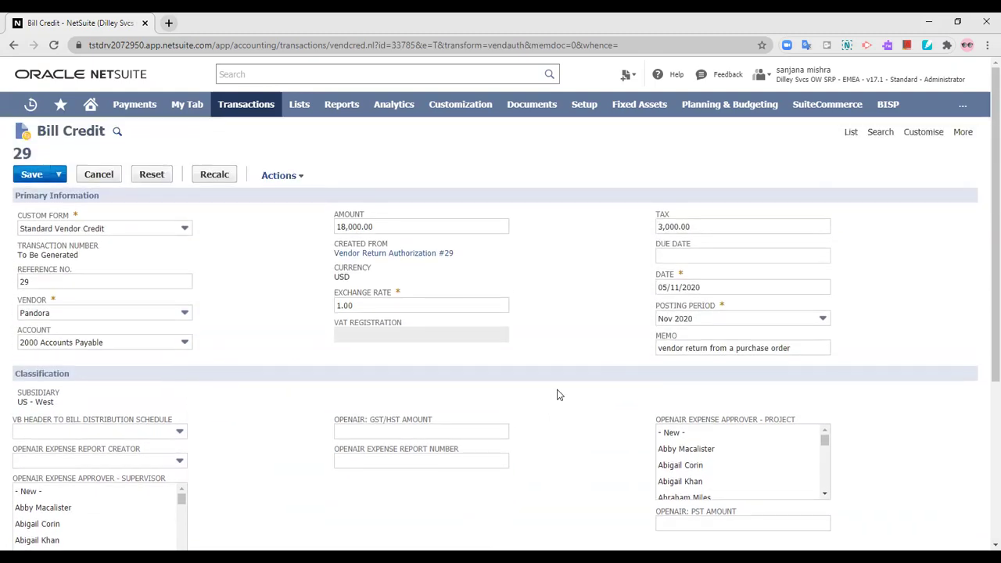